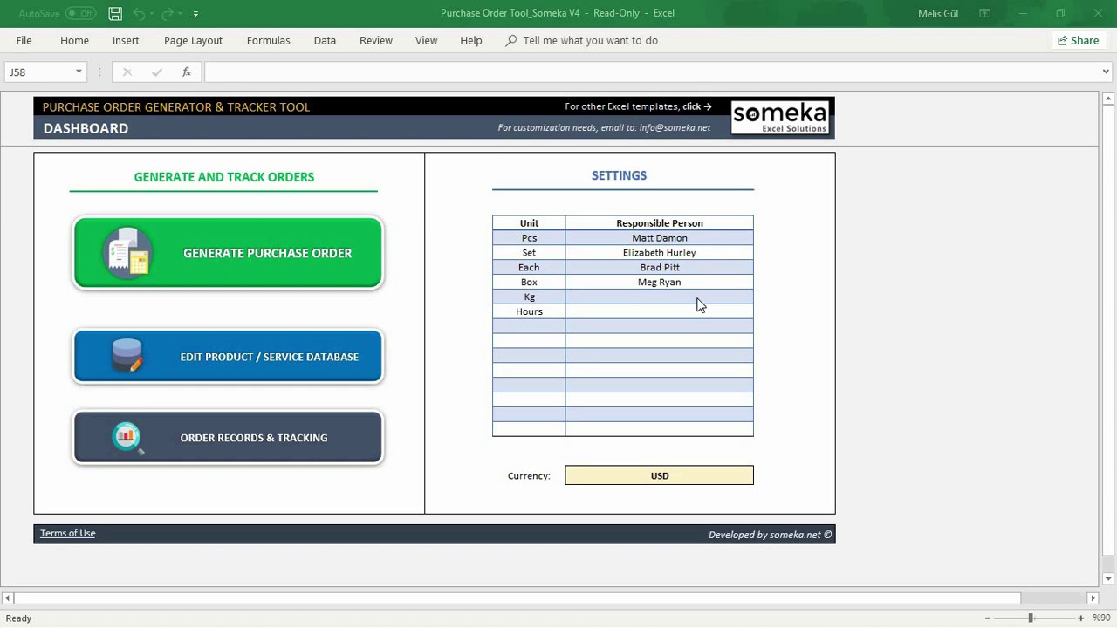
# In the product database, start a new row with Dummy Product and info 'Color: Green'
pyautogui.click(328, 363)
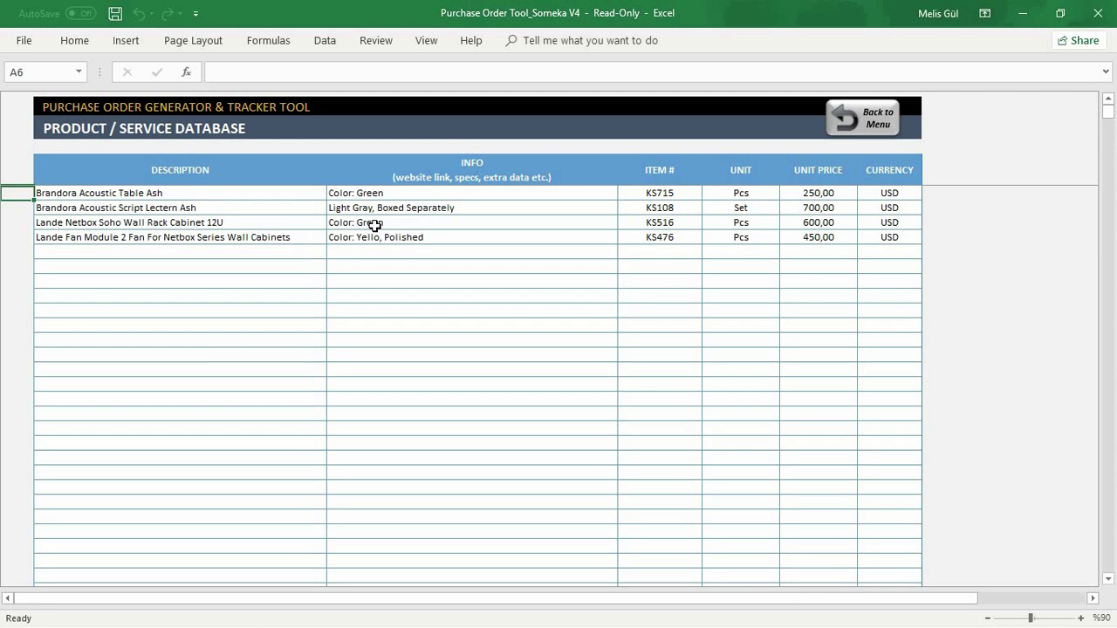
pyautogui.doubleClick(180, 253)
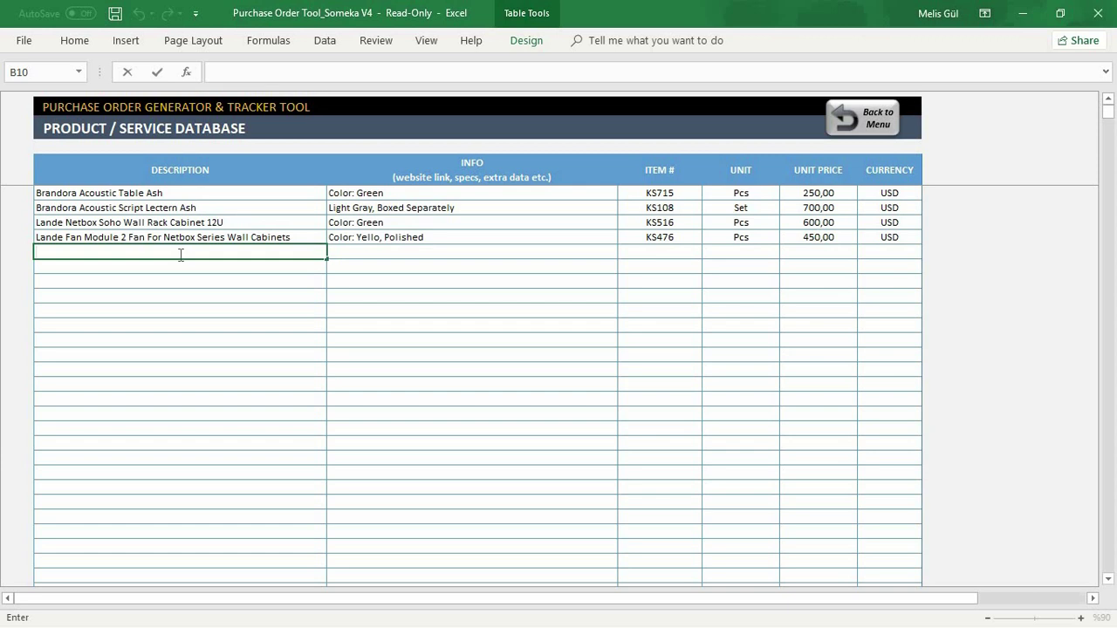
pyautogui.write('Dummy P')
pyautogui.write('roduct')
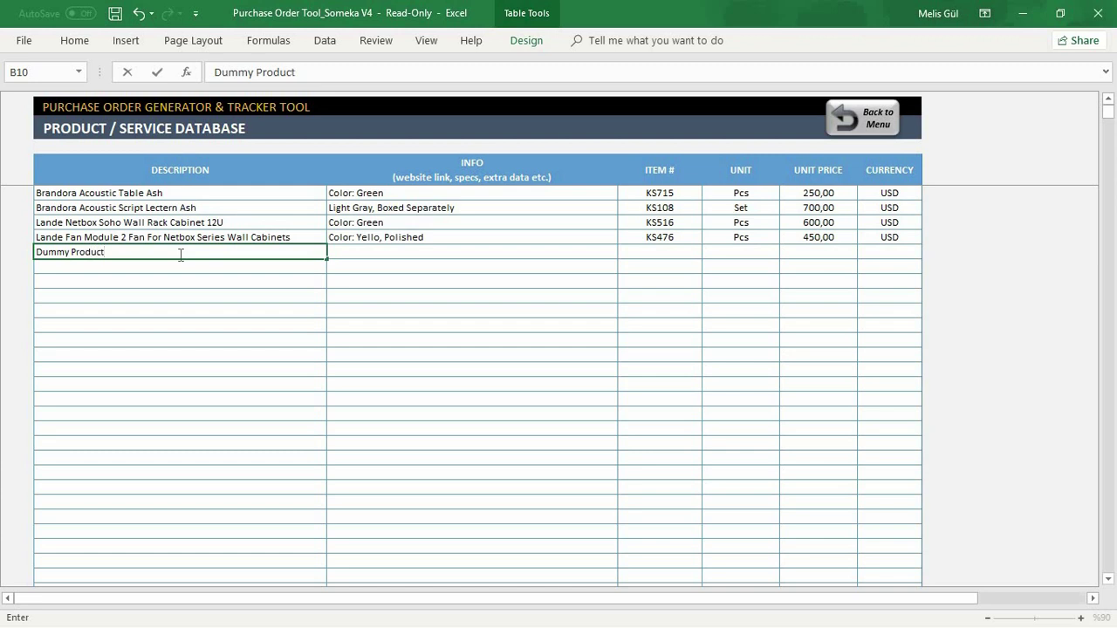
pyautogui.press('Tab')
pyautogui.write('Color')
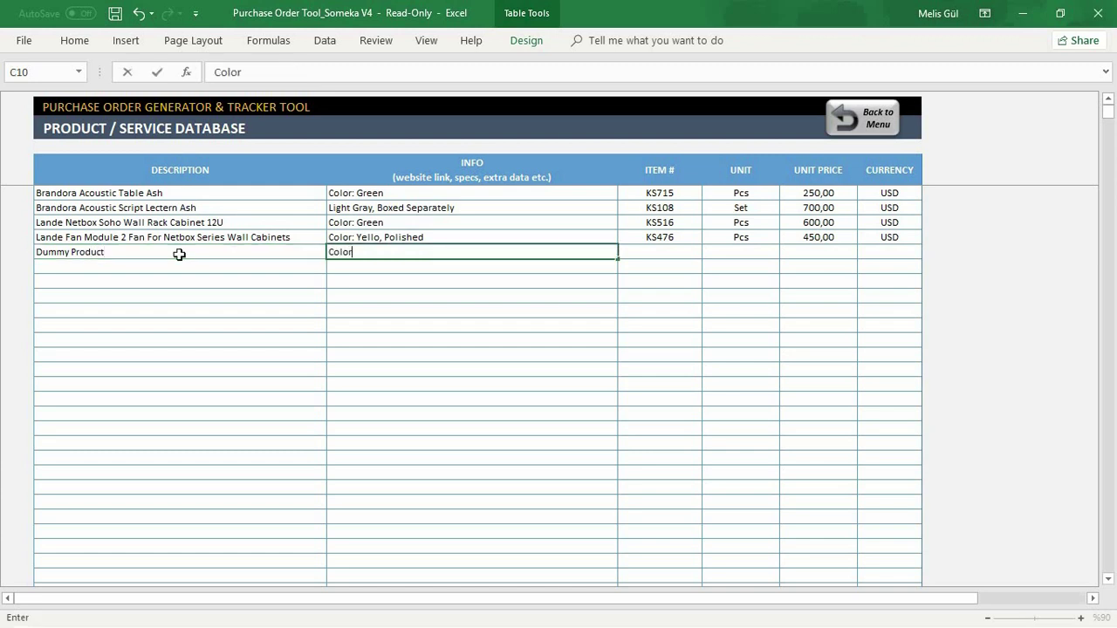
pyautogui.write(': G')
pyautogui.write('reen')
pyautogui.click(683, 249)
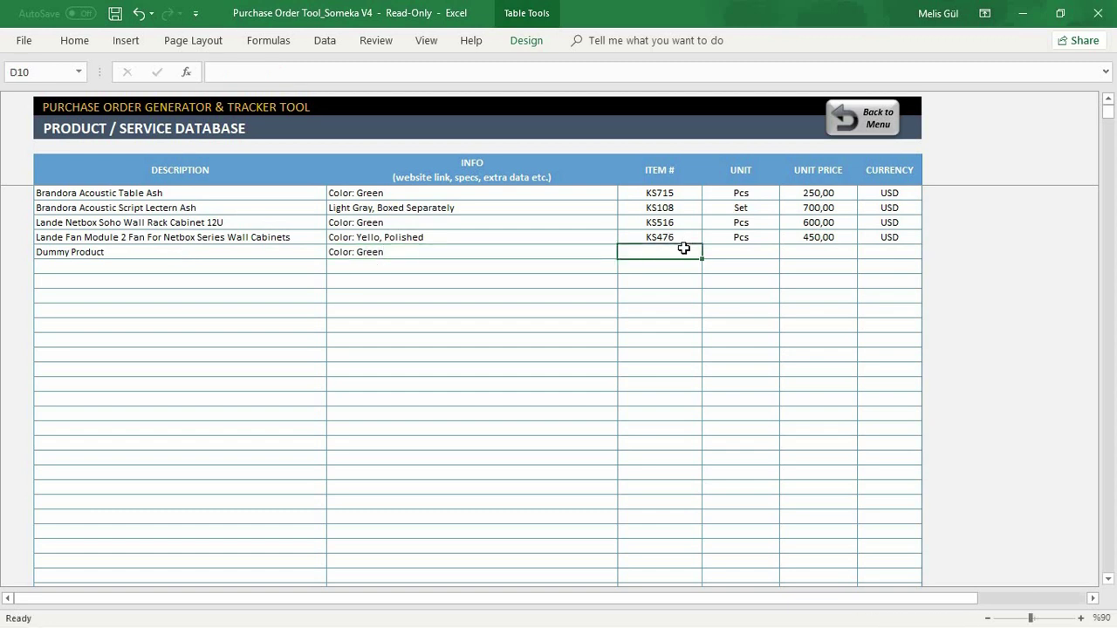
# Give Dummy Product item number KS587, unit Pcs and unit price 150
pyautogui.write('K')
pyautogui.write('S')
pyautogui.write('587')
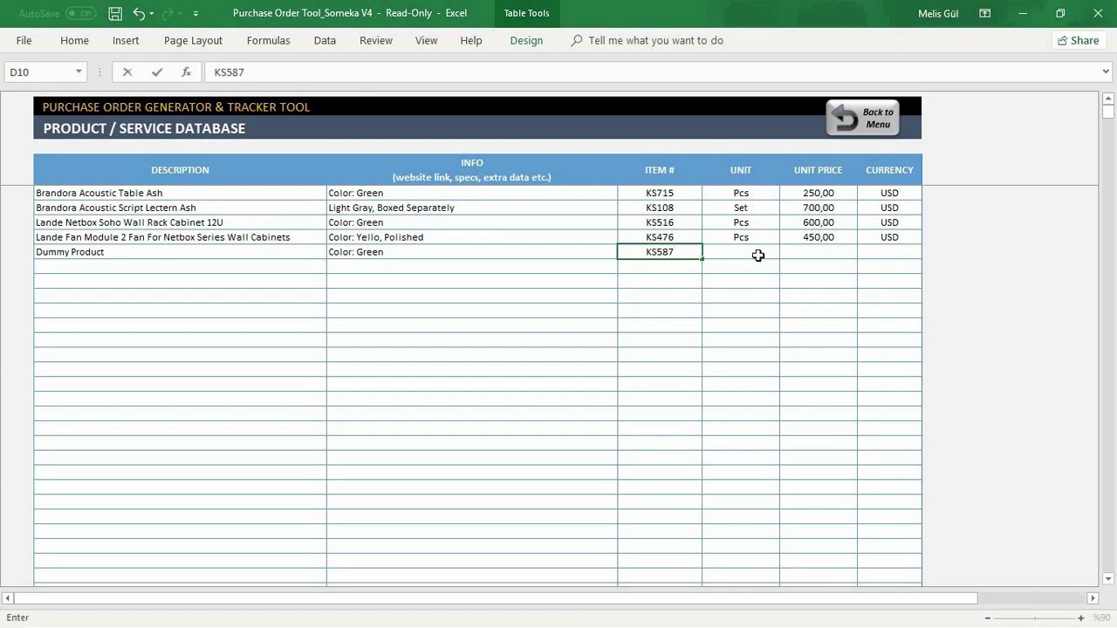
pyautogui.click(757, 255)
pyautogui.click(786, 254)
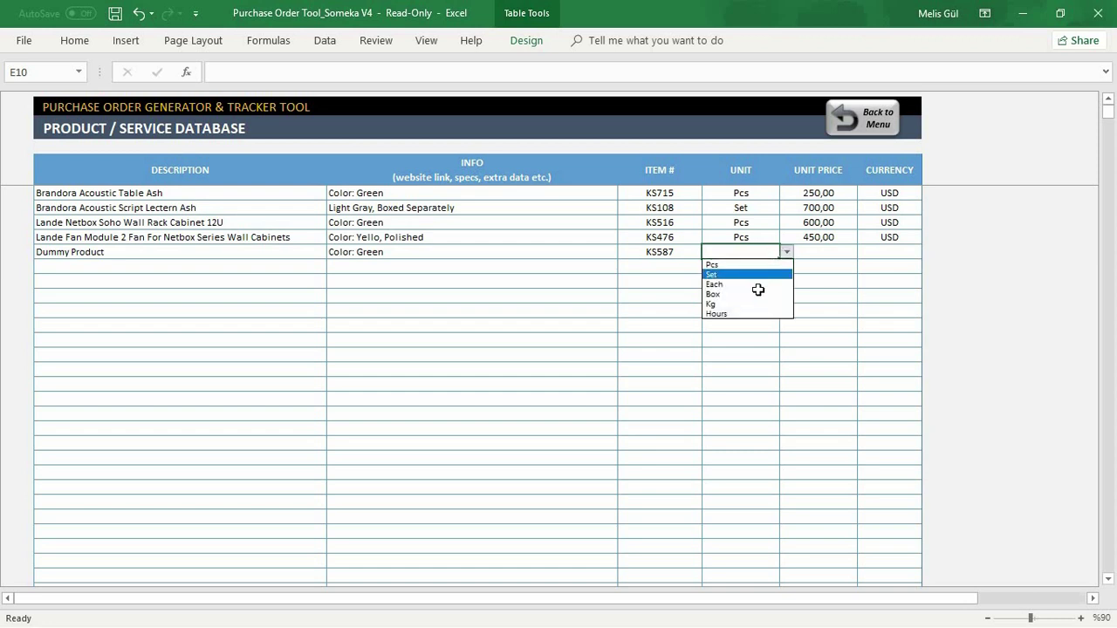
pyautogui.click(731, 265)
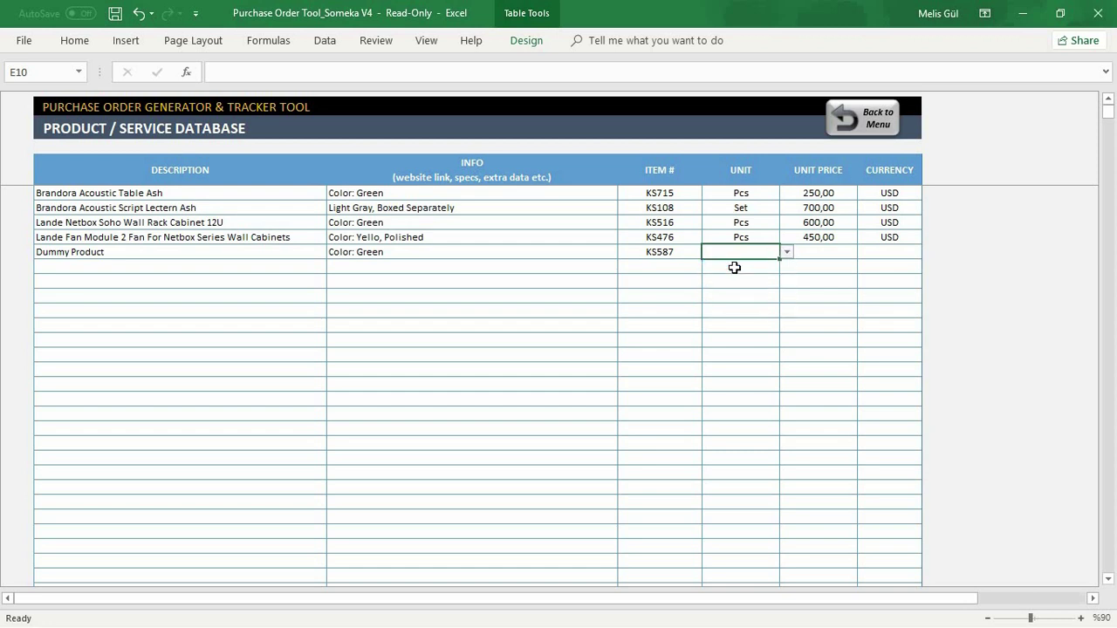
pyautogui.click(825, 249)
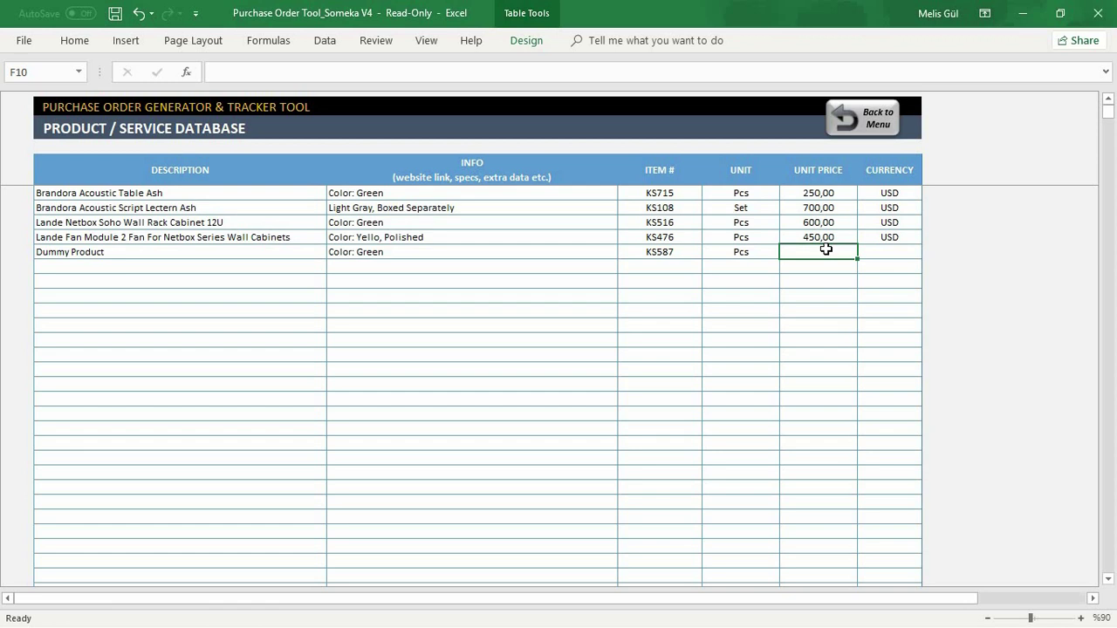
pyautogui.write('150')
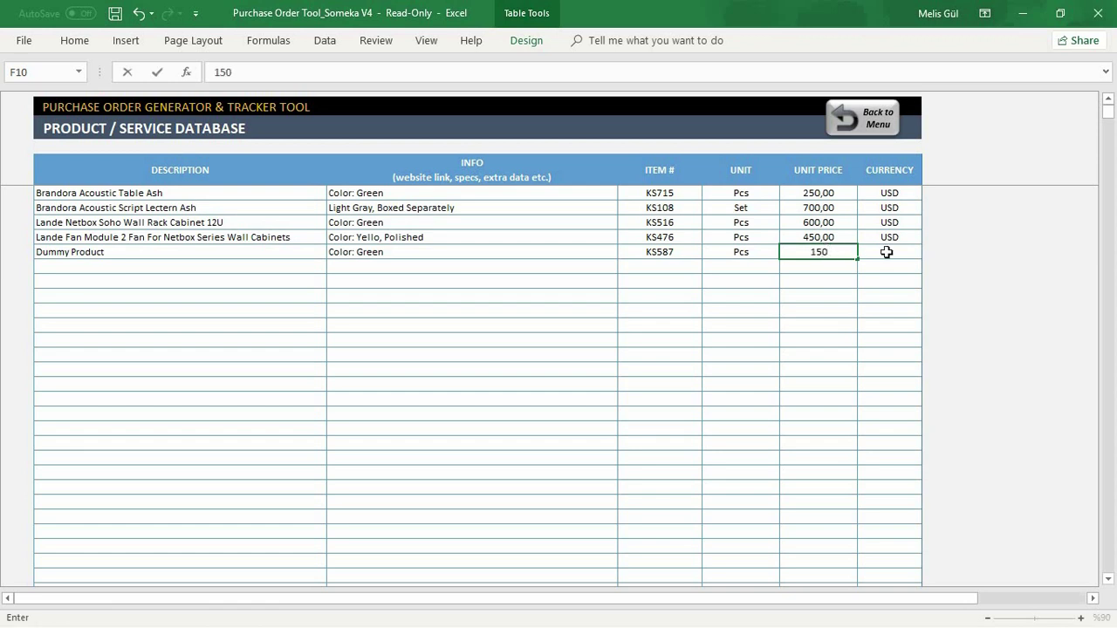
pyautogui.press('Tab')
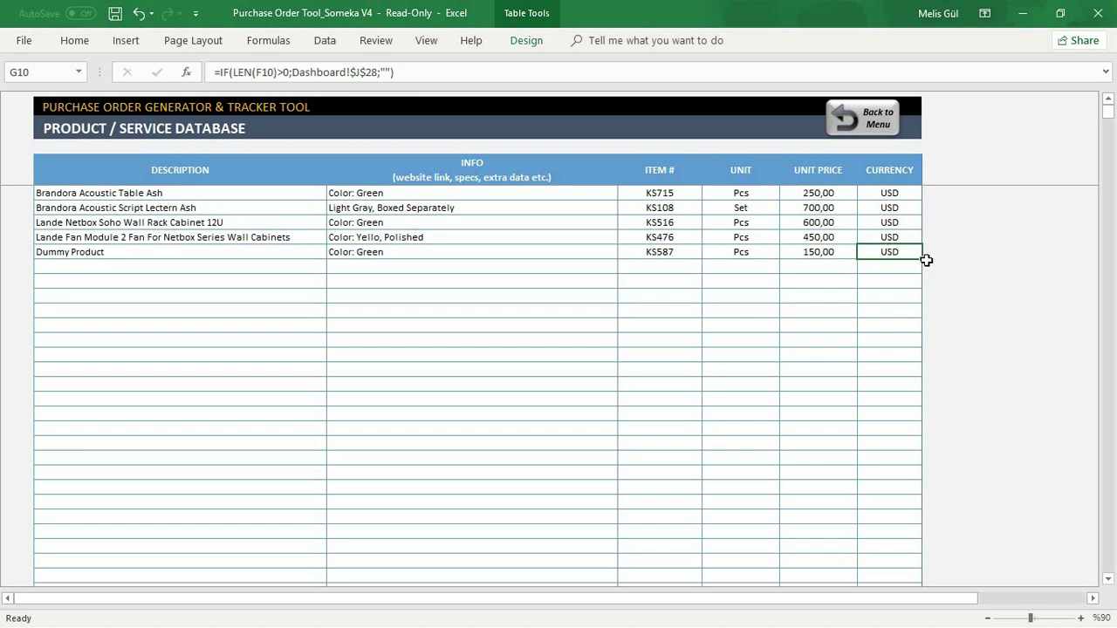
# Go back to the dashboard and open the P.O. generator, scrolled to the PO-110004 items table
pyautogui.click(885, 119)
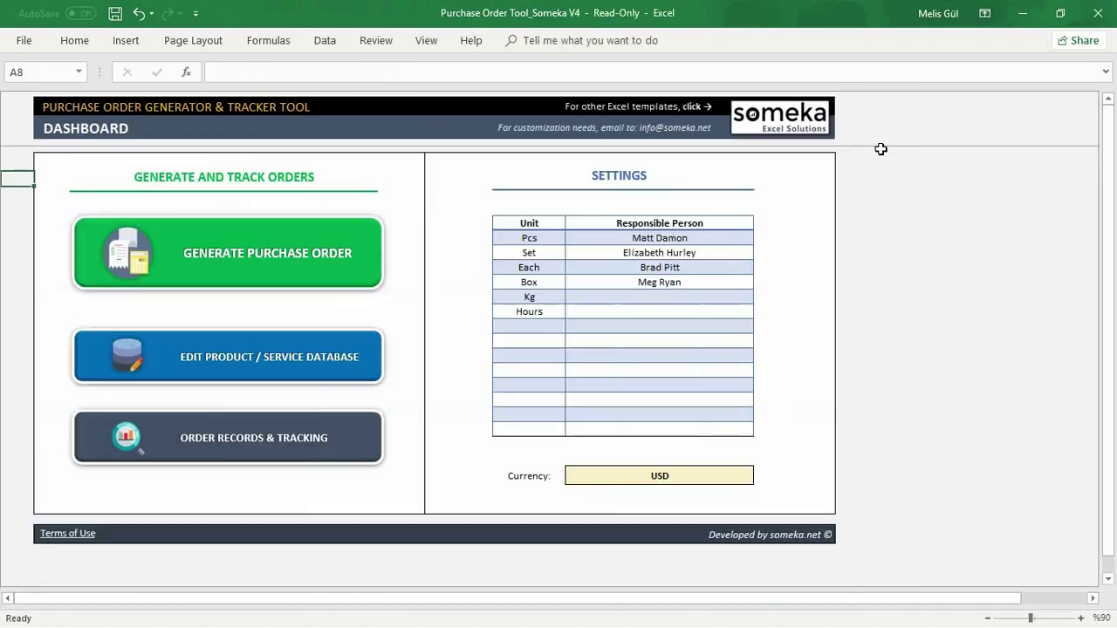
pyautogui.click(326, 254)
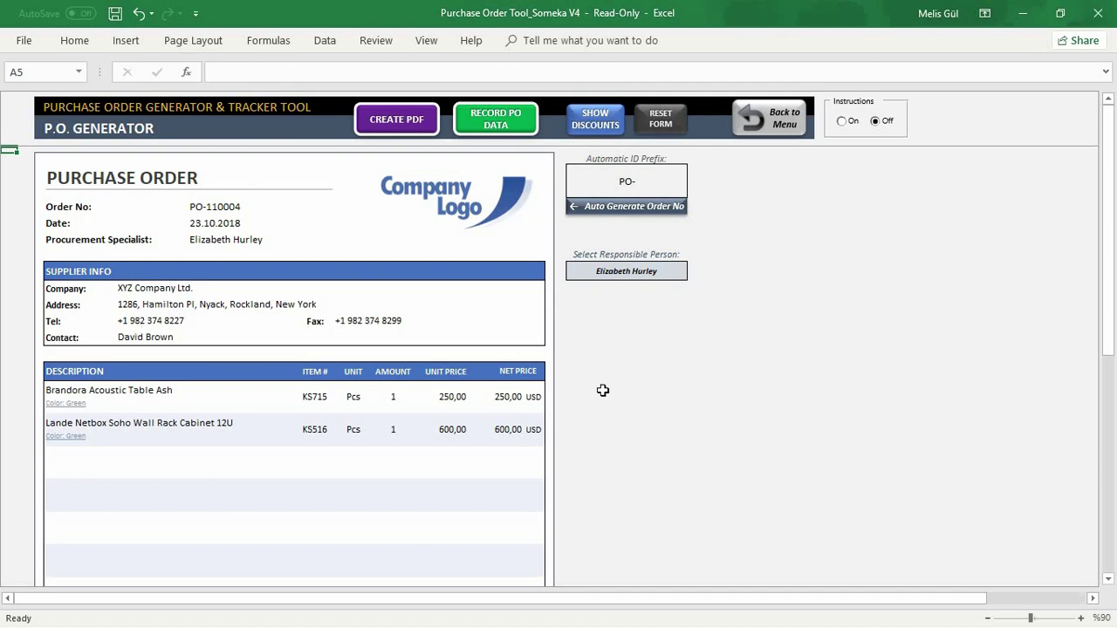
pyautogui.scroll(-2, 602, 390)
pyautogui.scroll(-1, 602, 390)
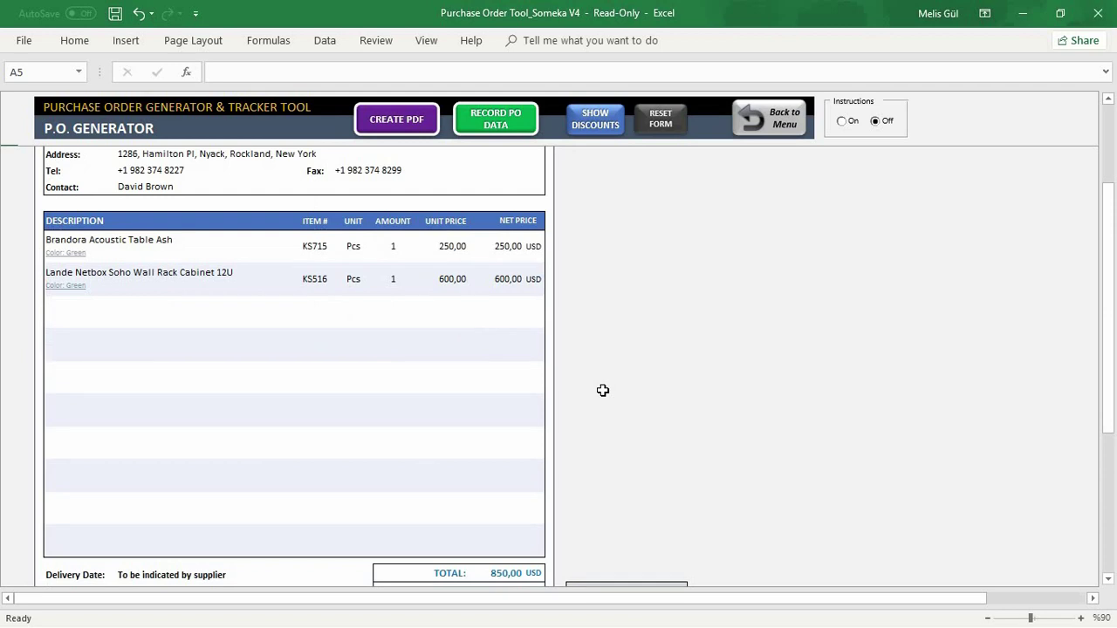
# Select Dummy Product in row D23 as the third order line, totaling 1.000,00 USD
pyautogui.click(204, 309)
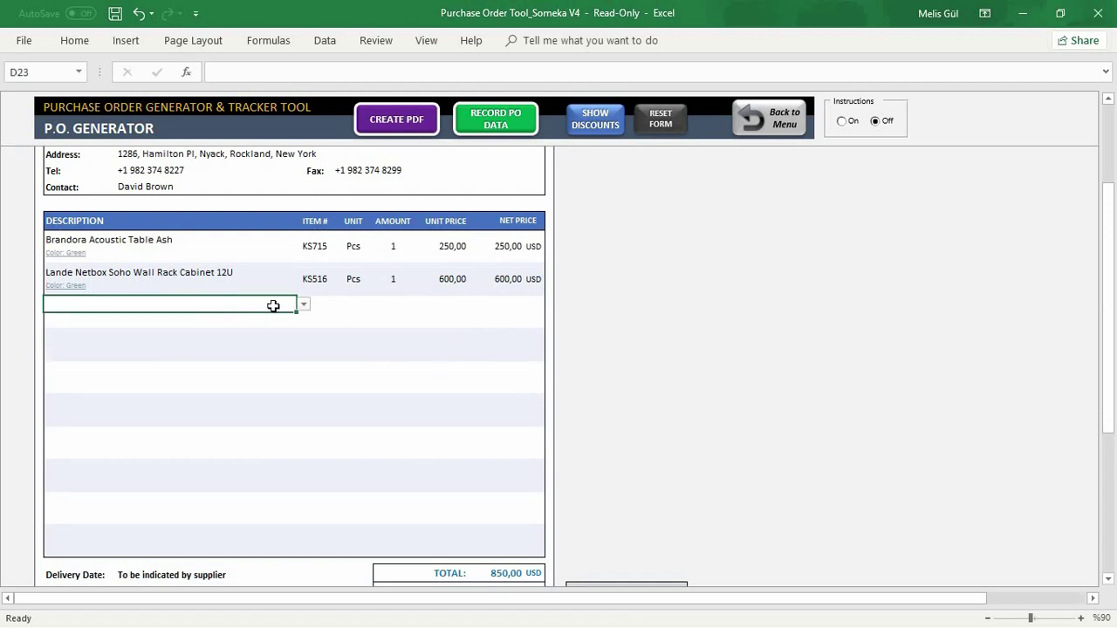
pyautogui.click(301, 305)
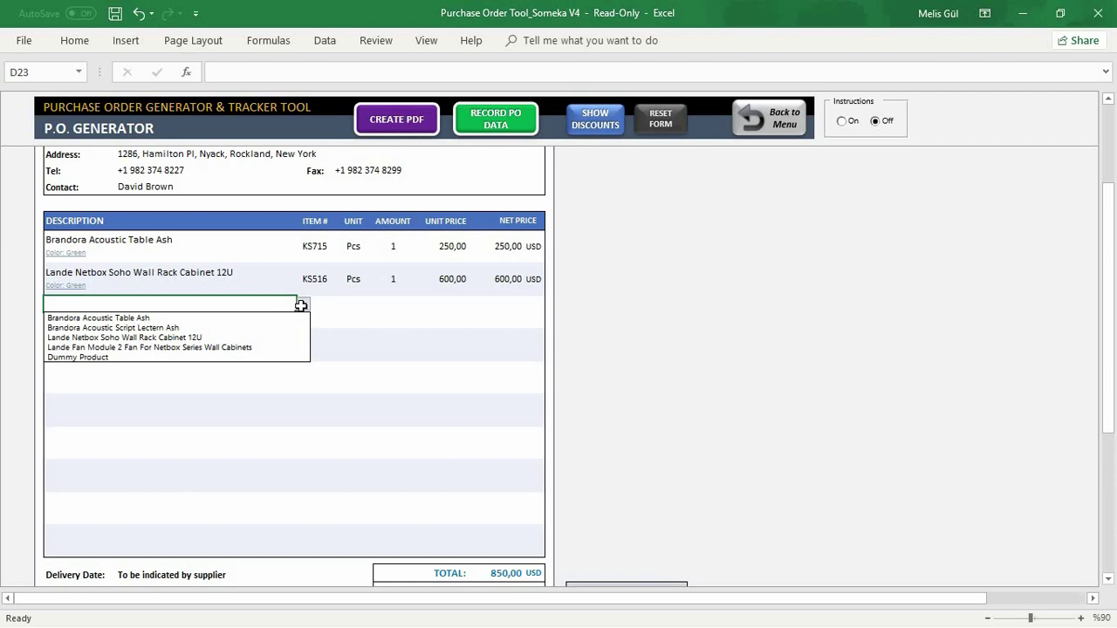
pyautogui.click(133, 358)
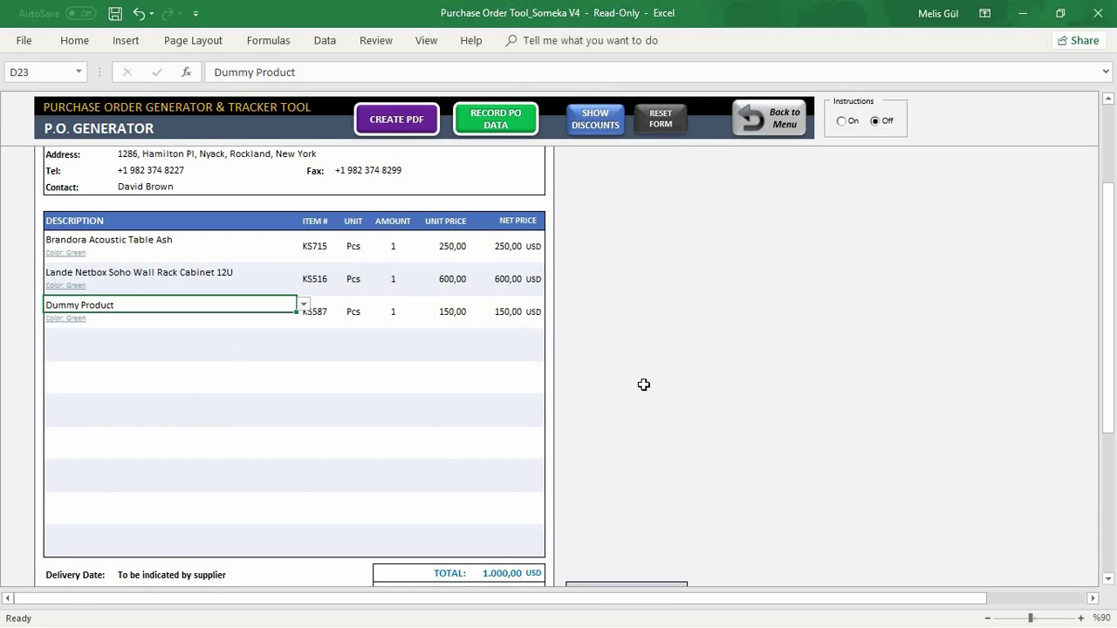
# Set the Q41 totals option to HIDE TOTAL DISCOUNT to drop the discount and net total lines
pyautogui.scroll(-2, 643, 385)
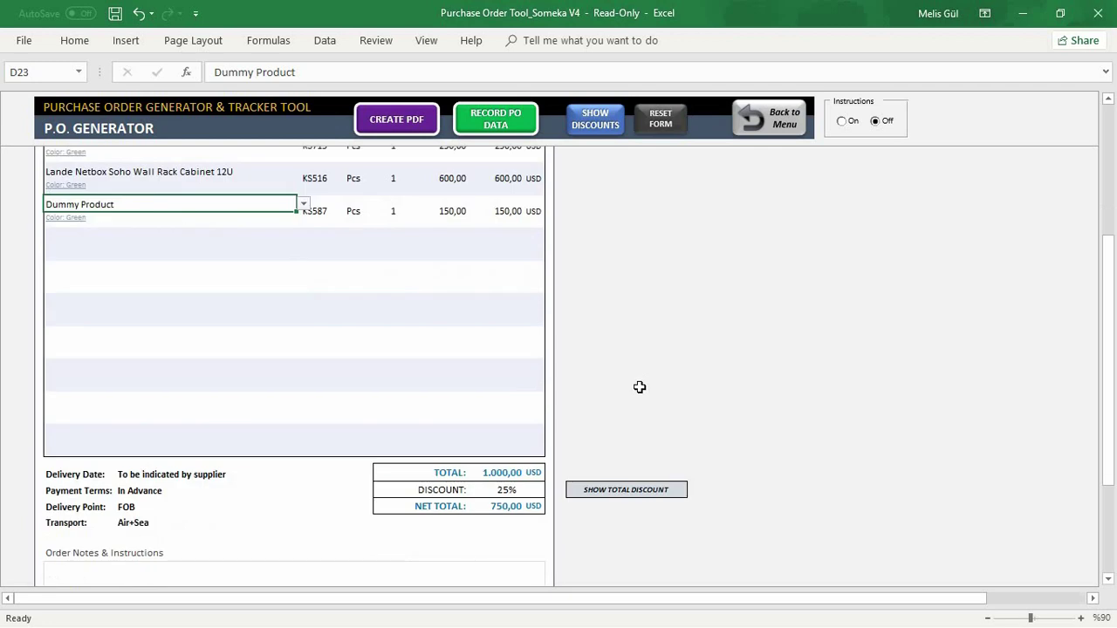
pyautogui.scroll(-2, 640, 387)
pyautogui.scroll(-1, 640, 387)
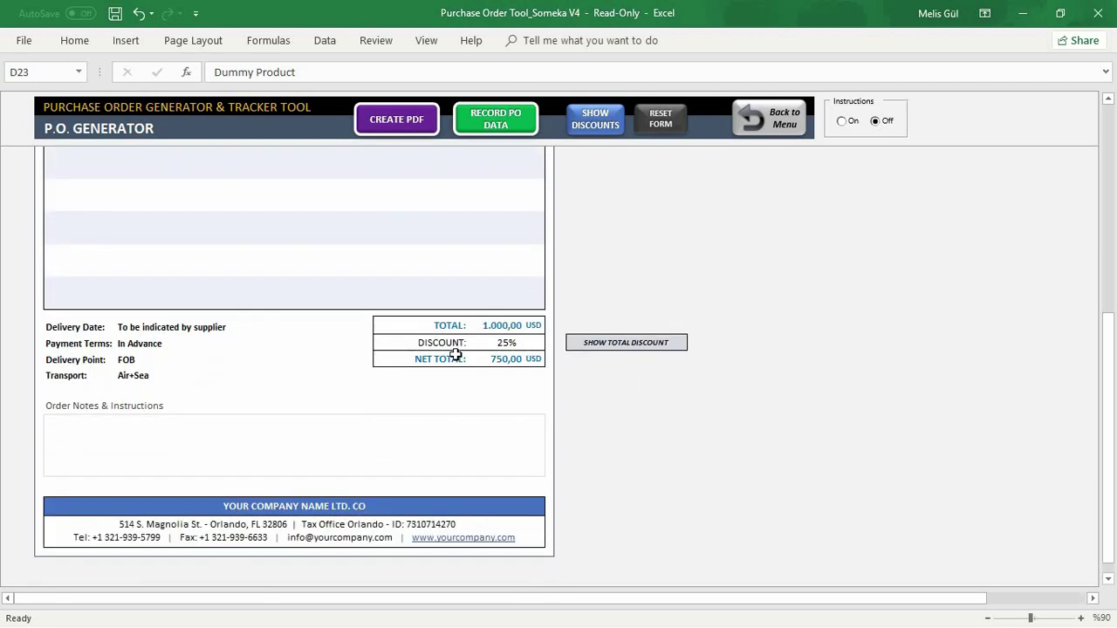
pyautogui.click(611, 342)
pyautogui.click(688, 341)
pyautogui.click(612, 366)
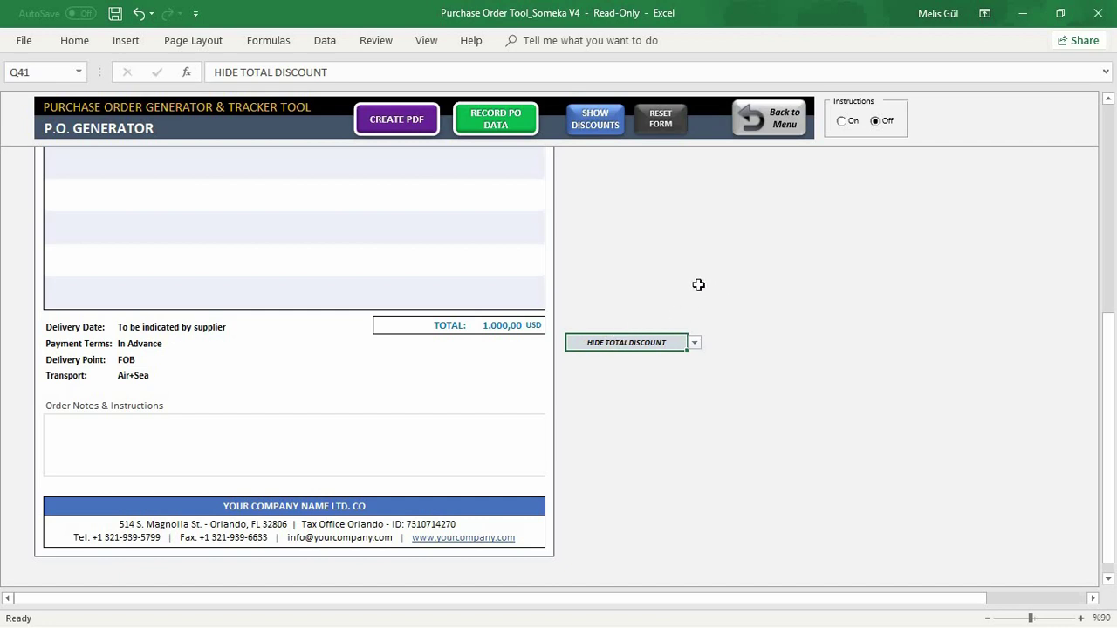
# Turn on SHOW DISCOUNTS to add a per-line discount column
pyautogui.scroll(4, 681, 266)
pyautogui.scroll(5, 681, 266)
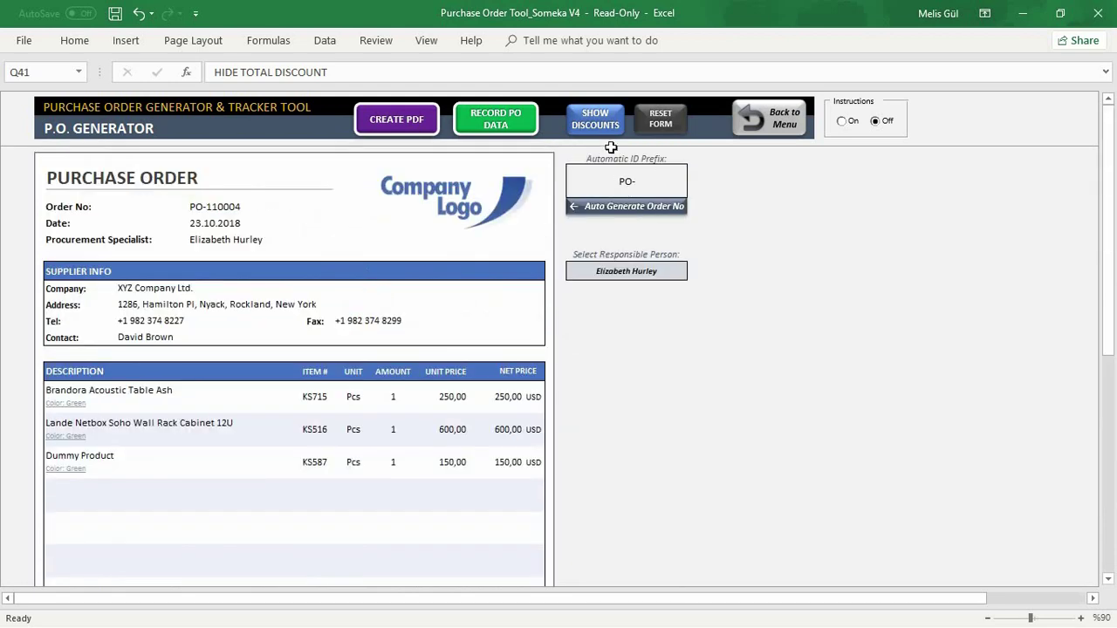
pyautogui.click(611, 125)
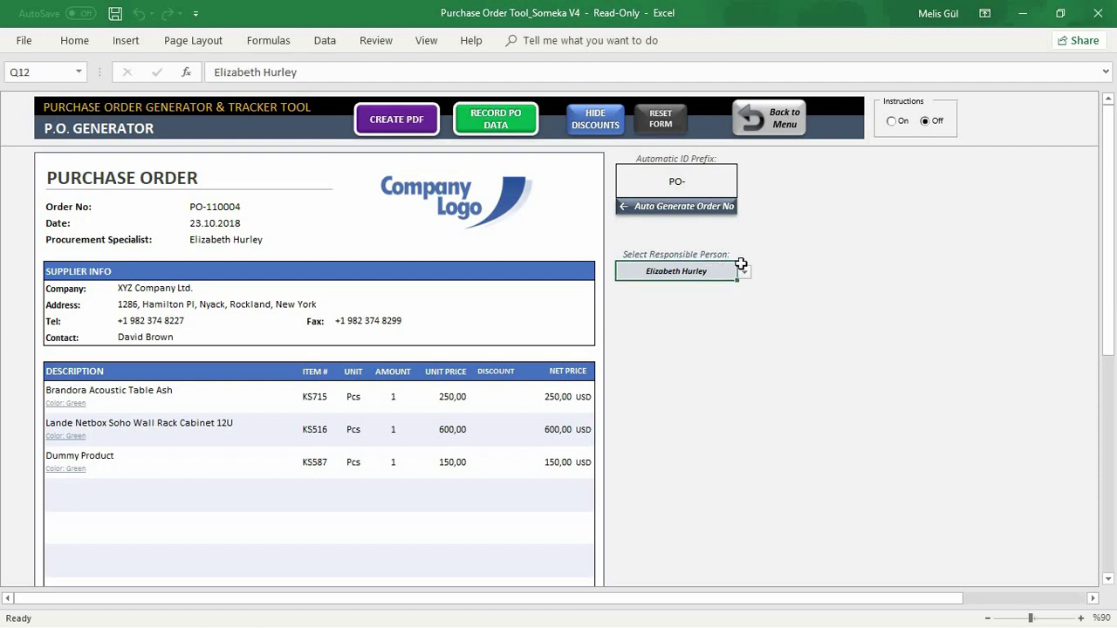
# Make Brad Pitt the responsible person, create the PDF and record the PO data in tracking
pyautogui.click(743, 273)
pyautogui.click(658, 306)
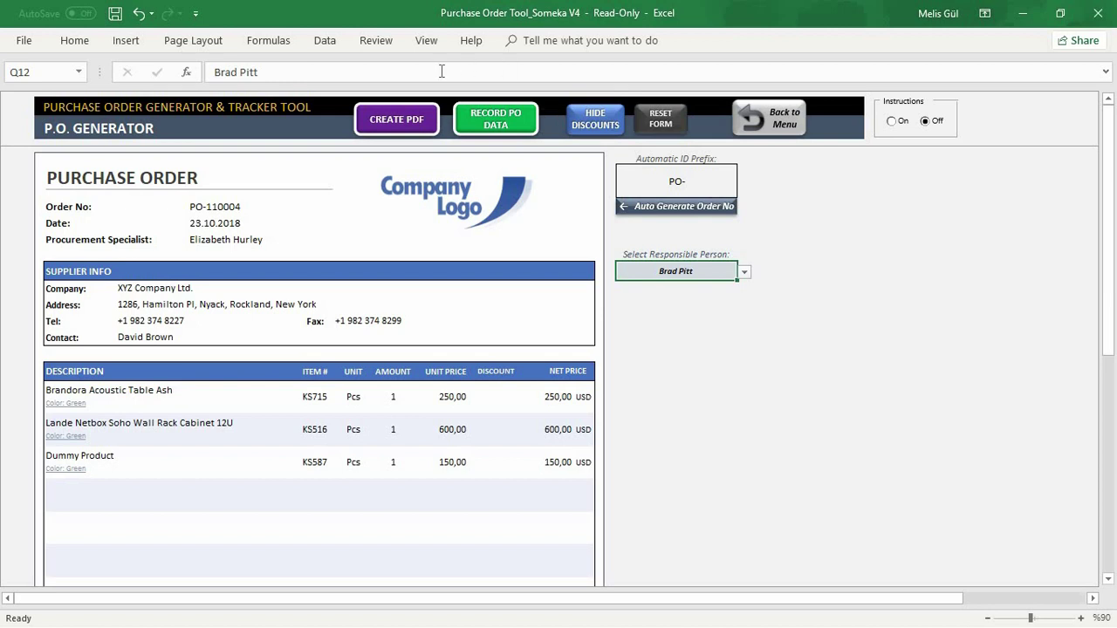
pyautogui.click(422, 131)
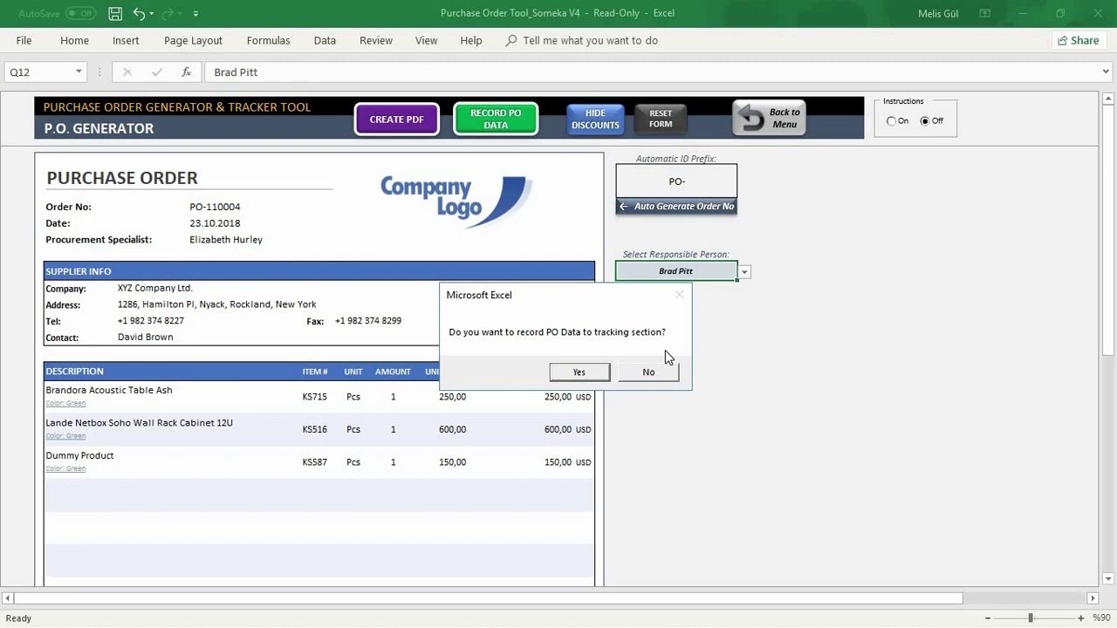
pyautogui.click(570, 371)
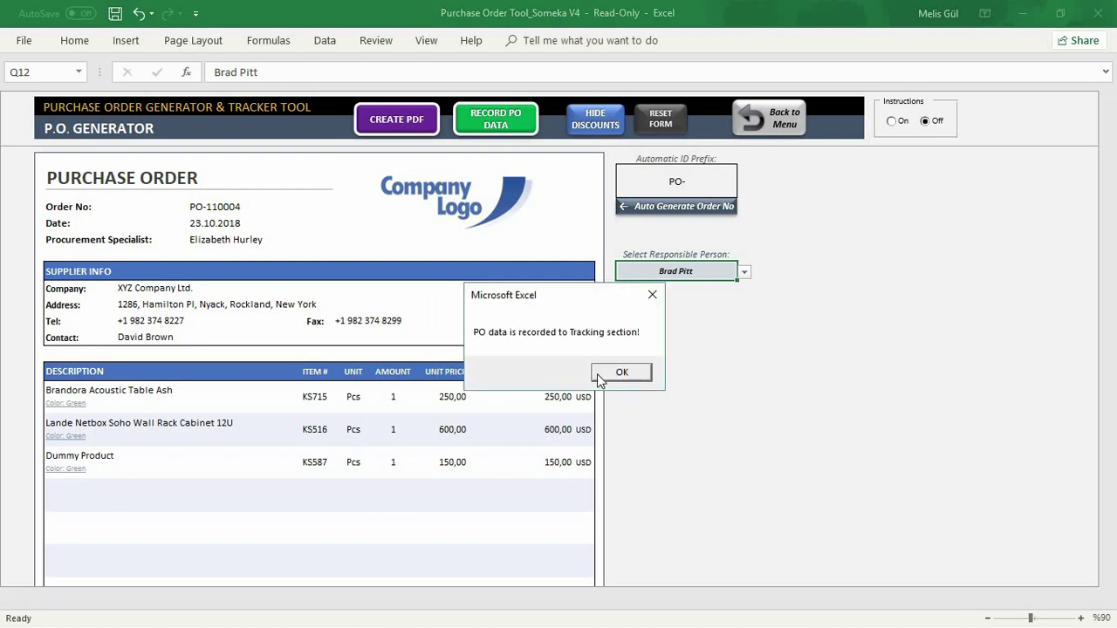
# Dismiss the recorded-order confirmation and review the maximized, zoomed-out PO-110004 PDF in Acrobat
pyautogui.click(637, 376)
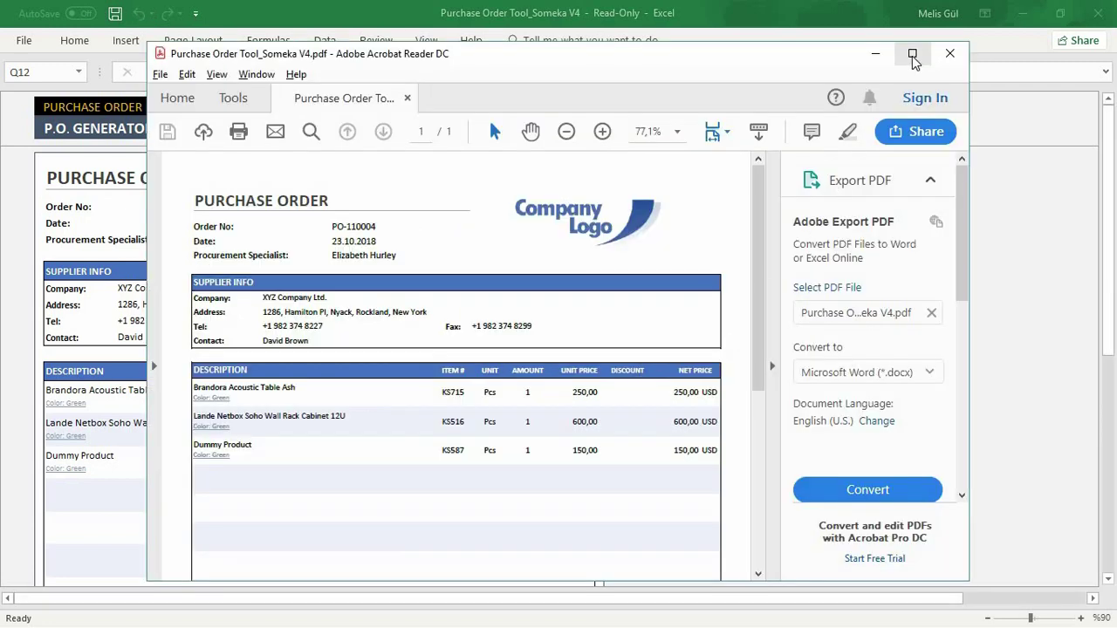
pyautogui.click(912, 56)
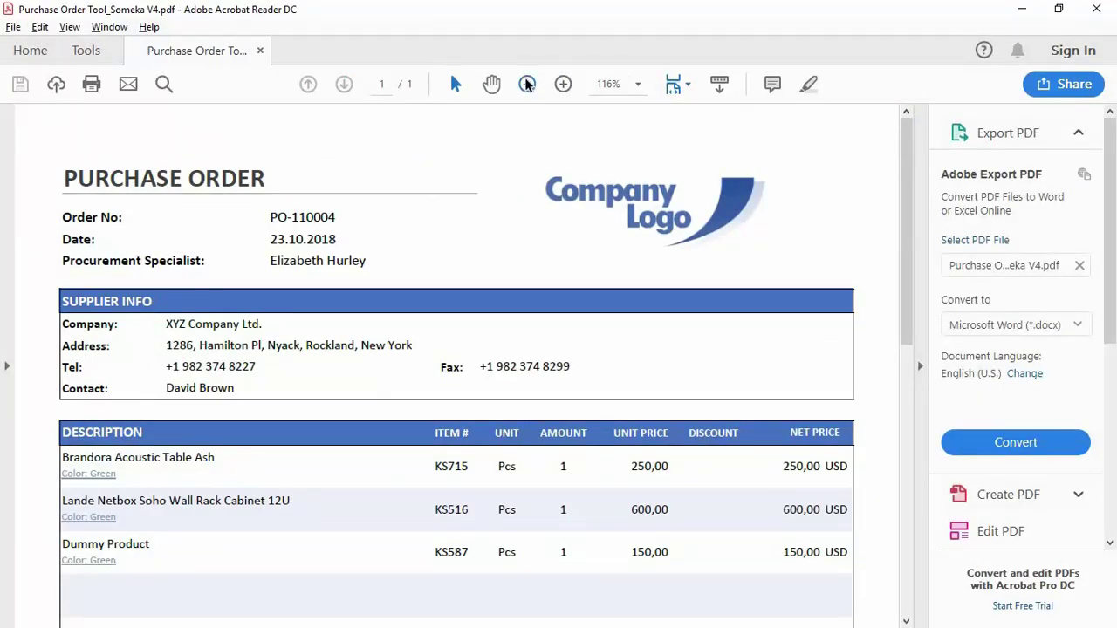
pyautogui.click(526, 83)
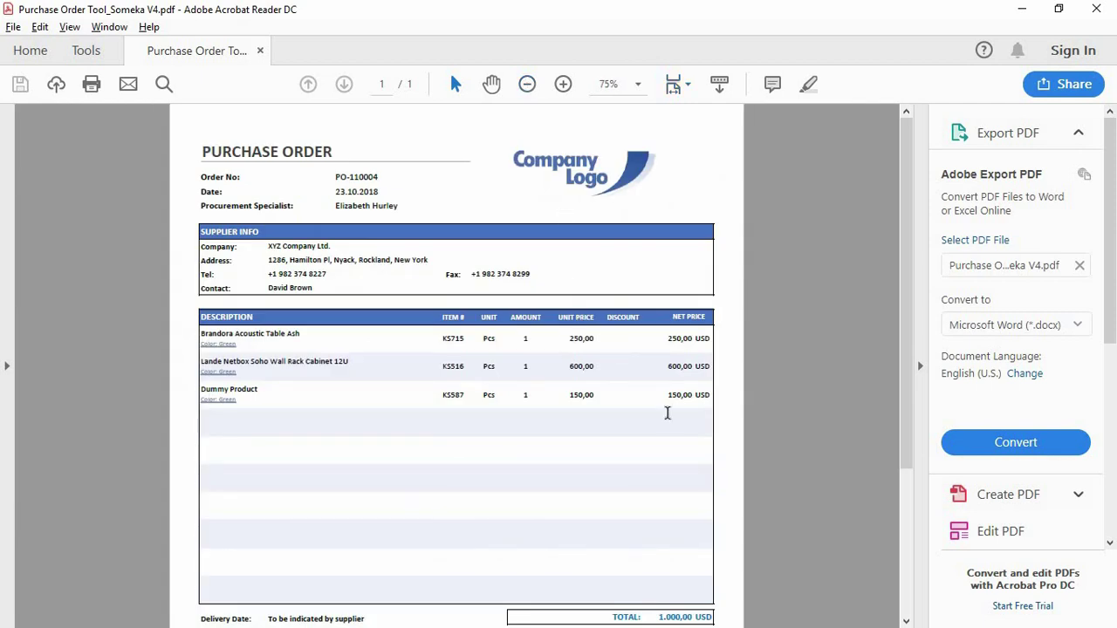
pyautogui.scroll(-1, 668, 417)
pyautogui.scroll(-1, 668, 419)
pyautogui.scroll(-1, 670, 420)
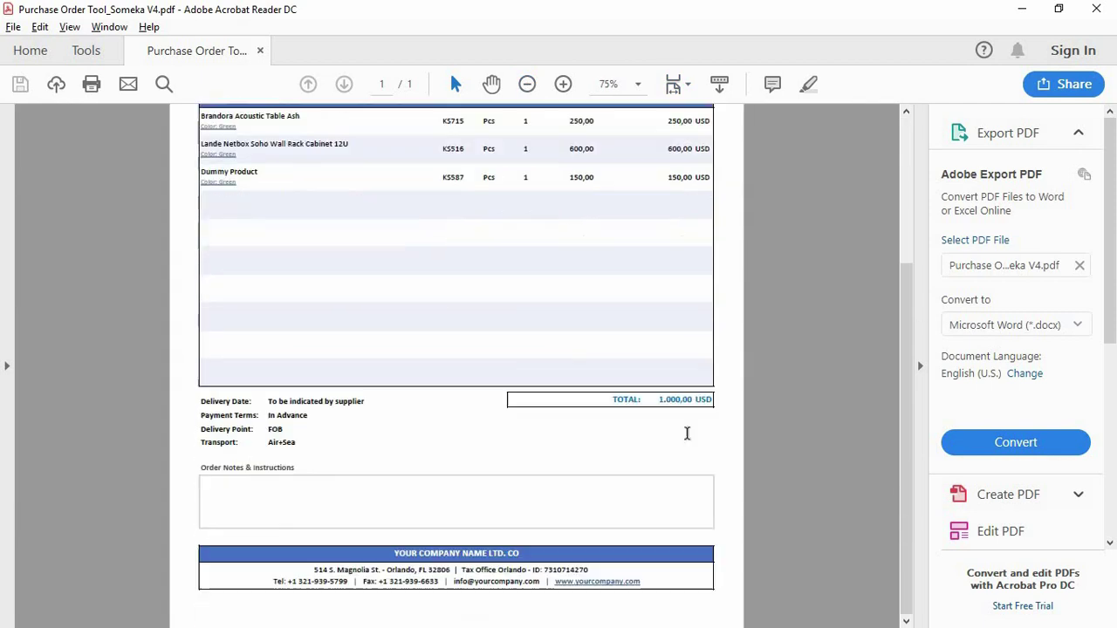
pyautogui.scroll(2, 825, 484)
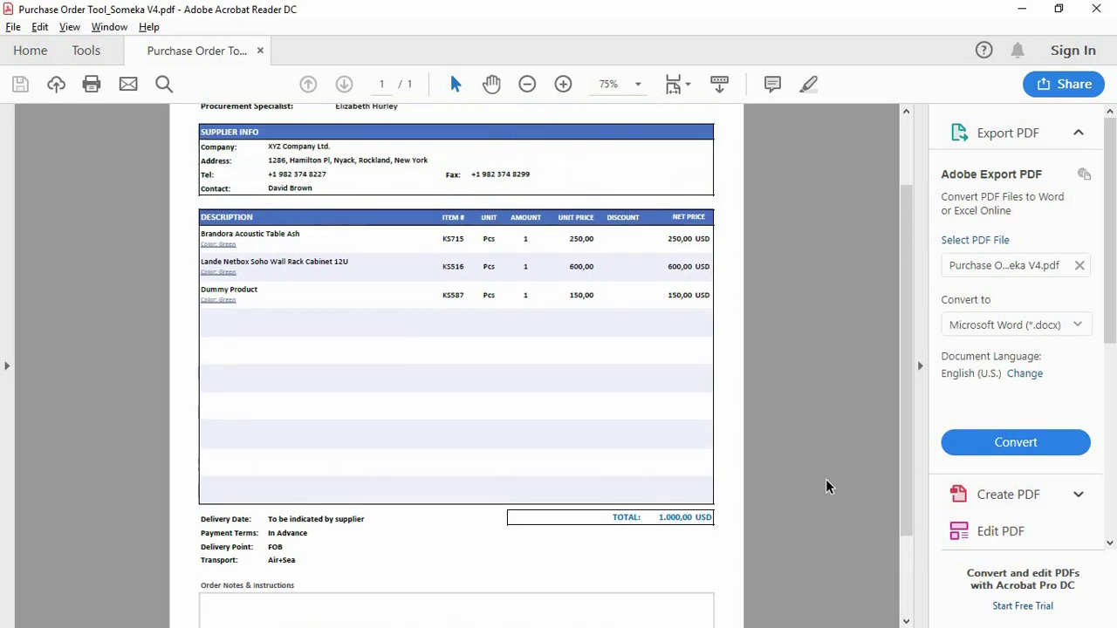
pyautogui.scroll(1, 828, 486)
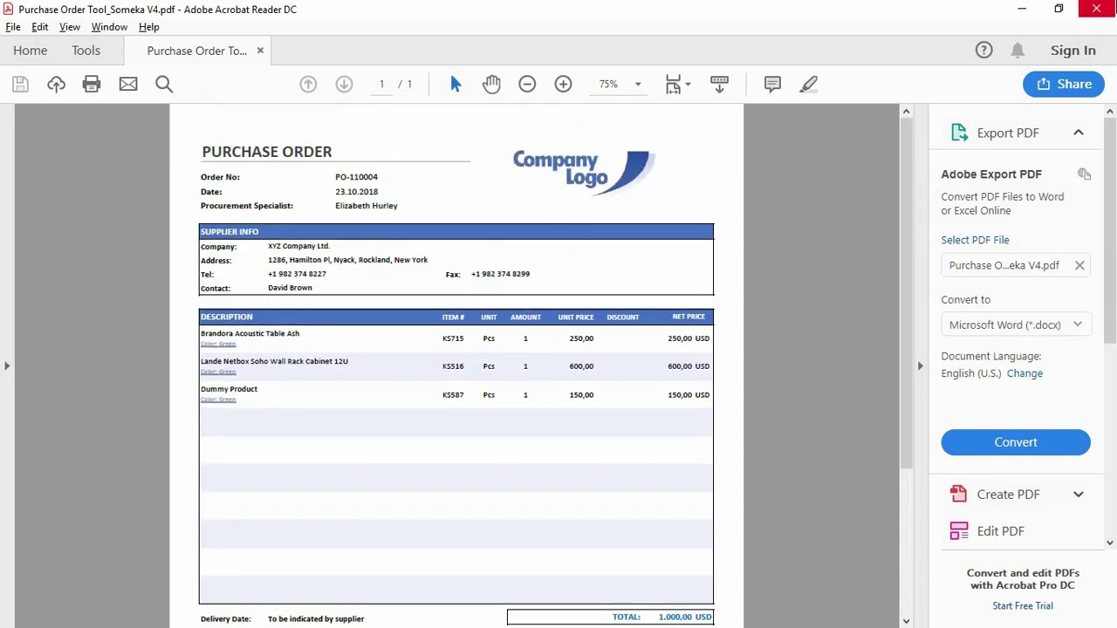
# Close the PDF and confirm PO-110004's three lines under Brad Pitt in Order Records
pyautogui.click(1096, 9)
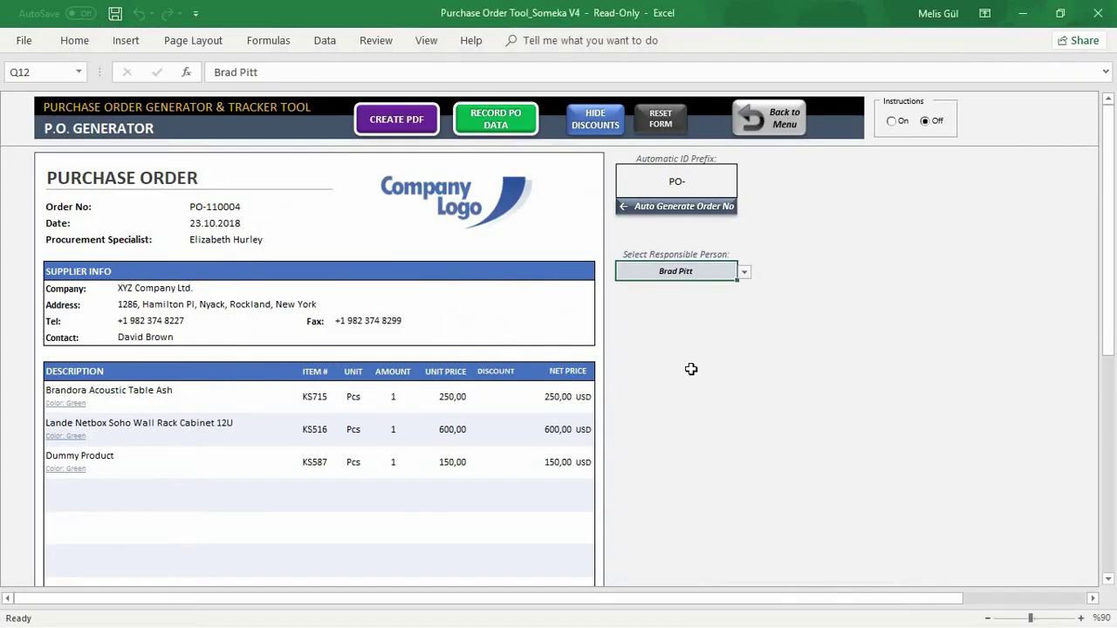
pyautogui.click(750, 120)
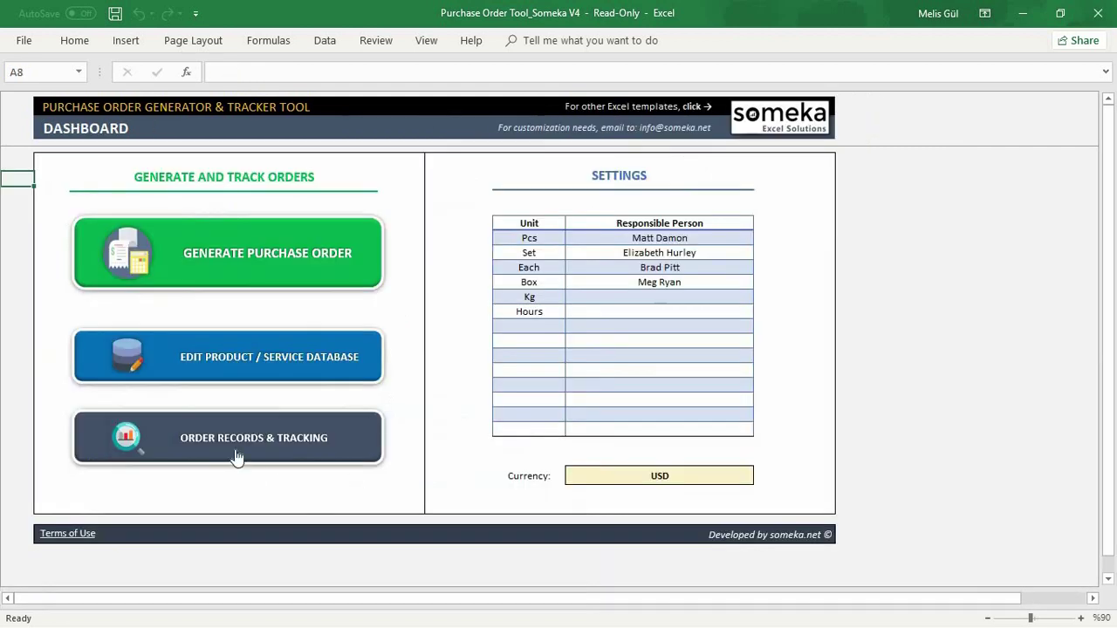
pyautogui.click(317, 448)
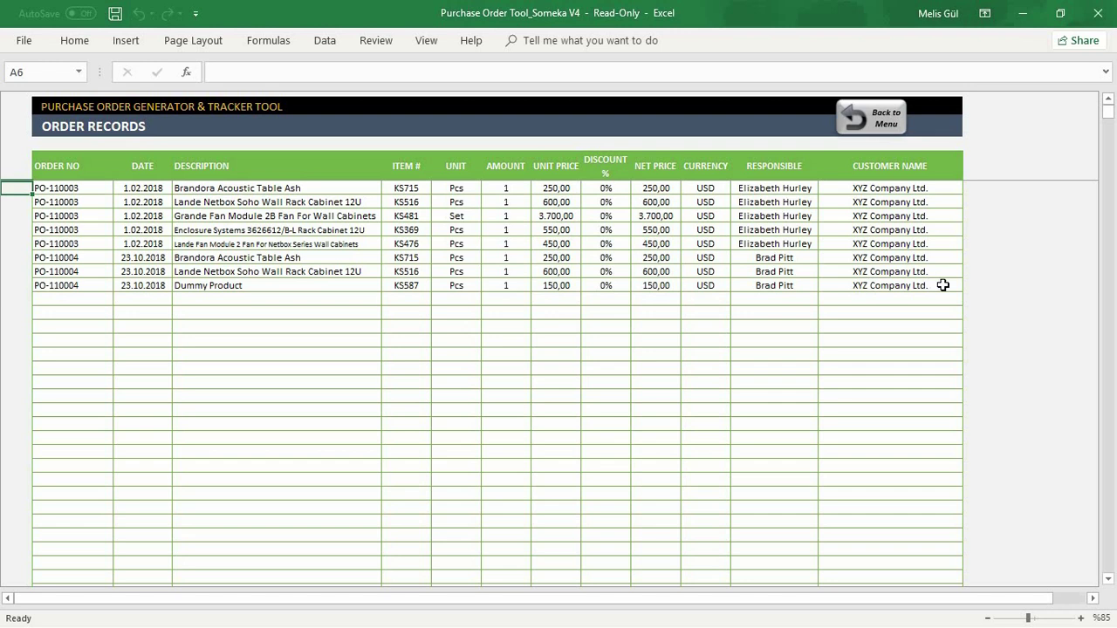
pyautogui.click(884, 125)
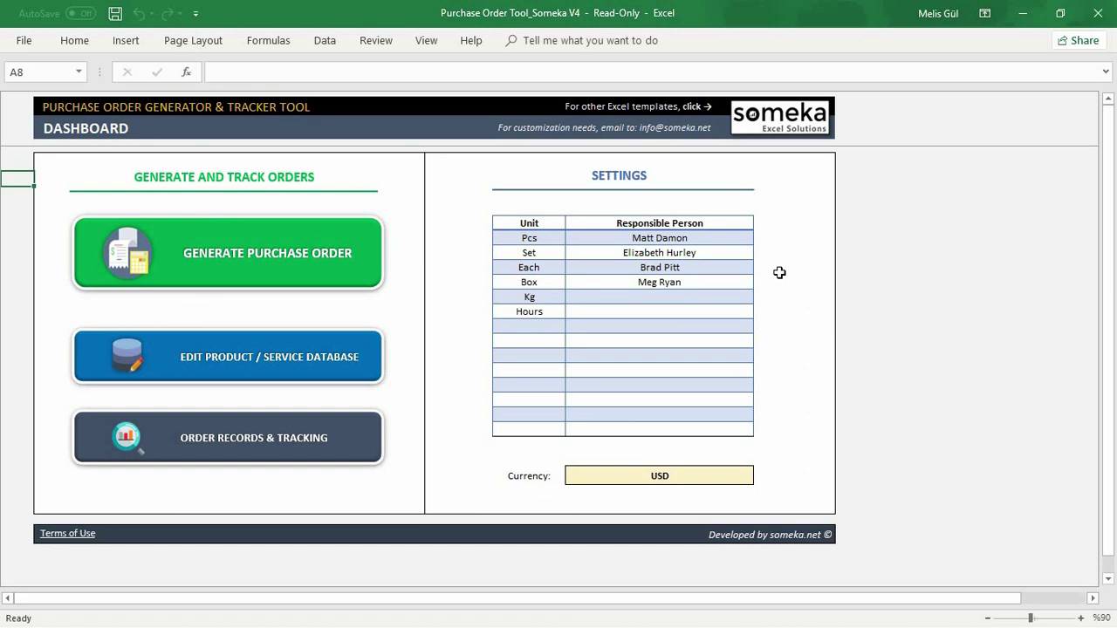